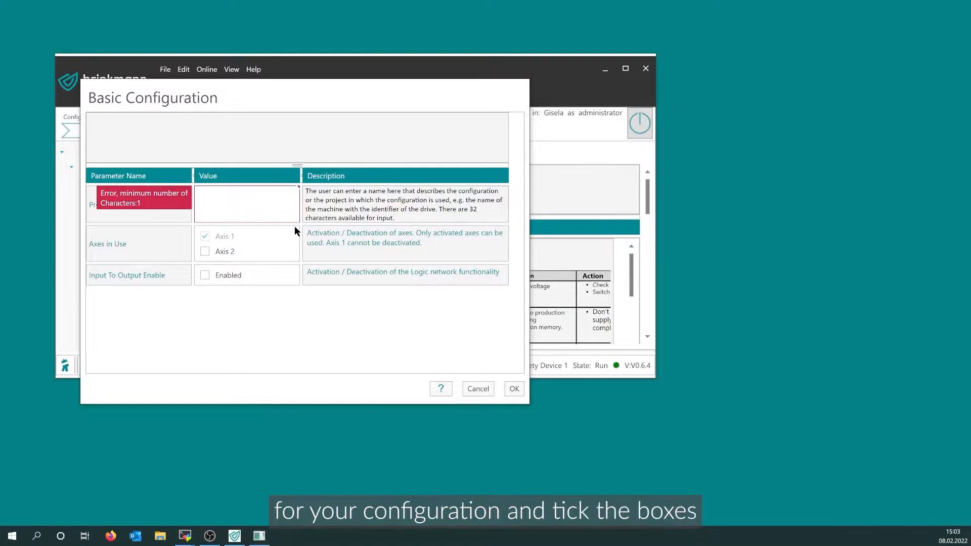
Name the project with the owner's first name plus "Configuration" and accept the basic configuration with only Axis 1 in use
text('s )
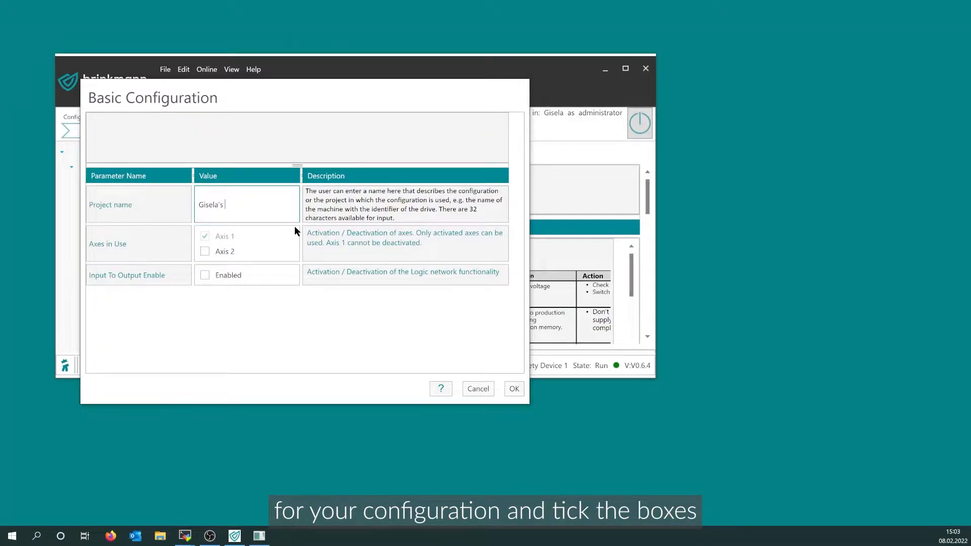
text(Co)
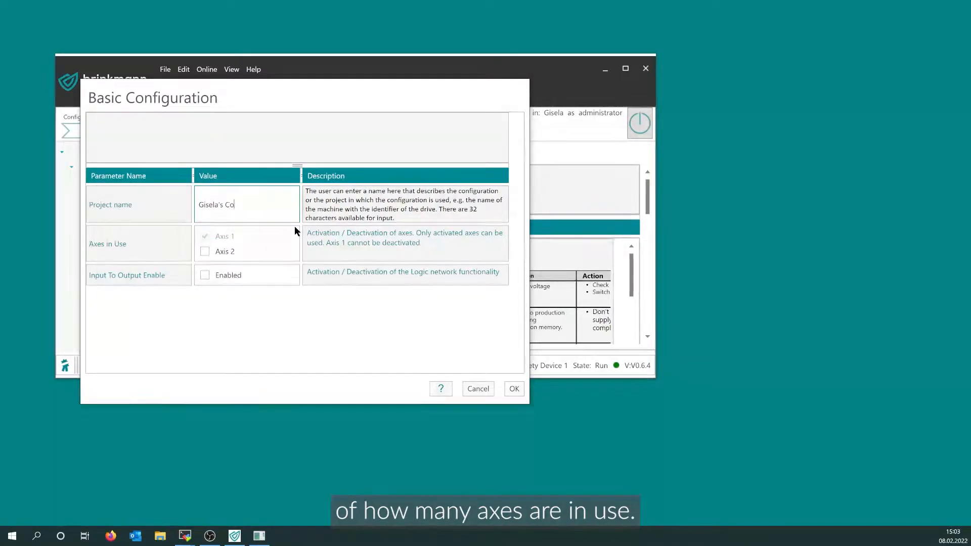
text(nfiguration)
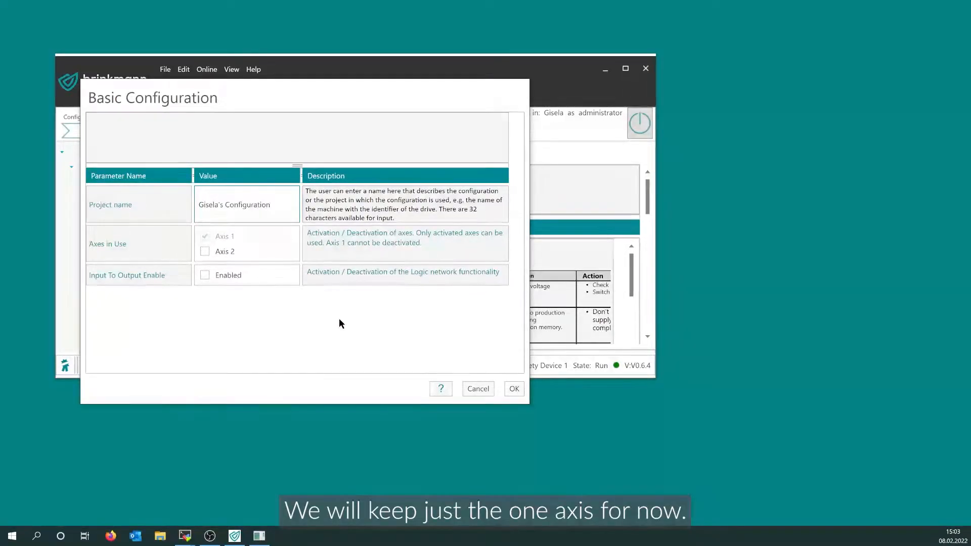
click(511, 388)
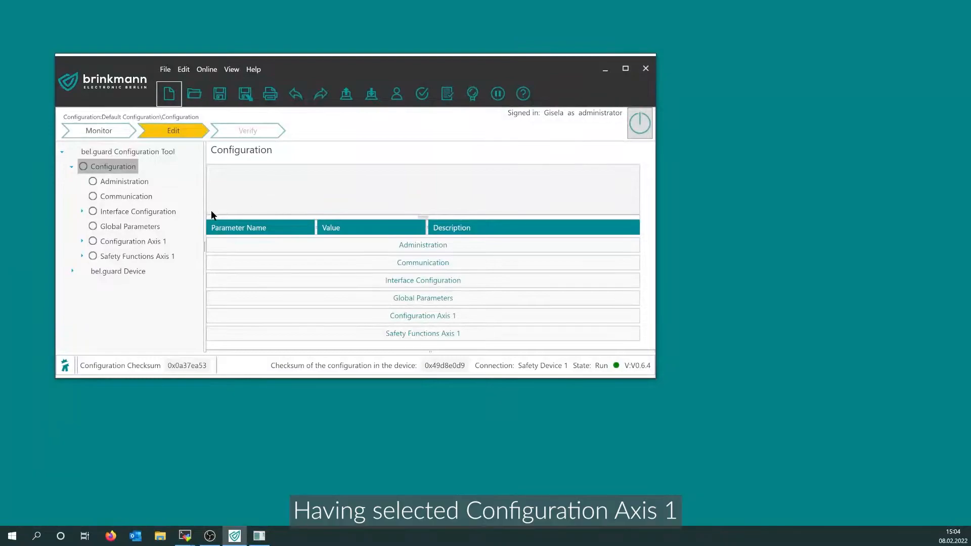
In the Axis 1 configuration, set the position unit to deg and the speed unit to deg/s
click(114, 242)
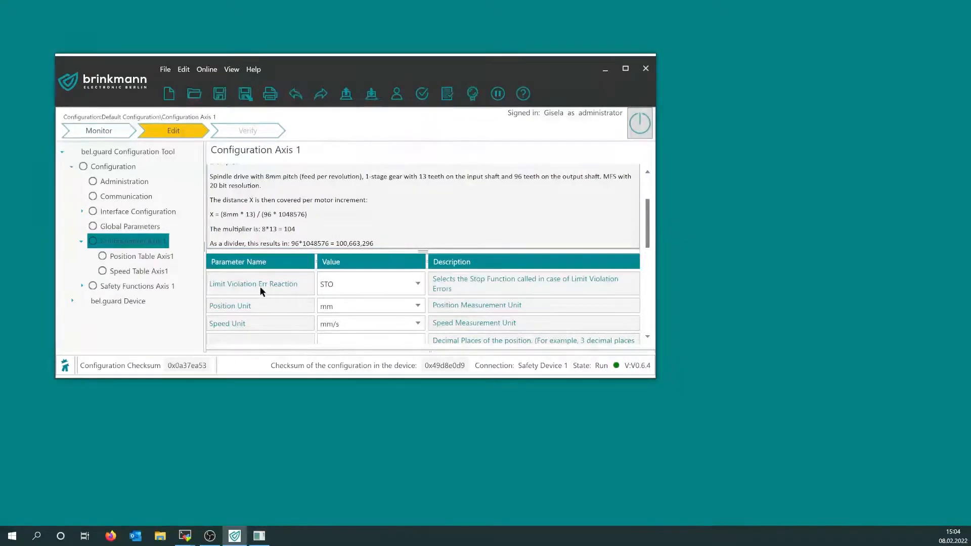
scroll(375, 237, down, 2)
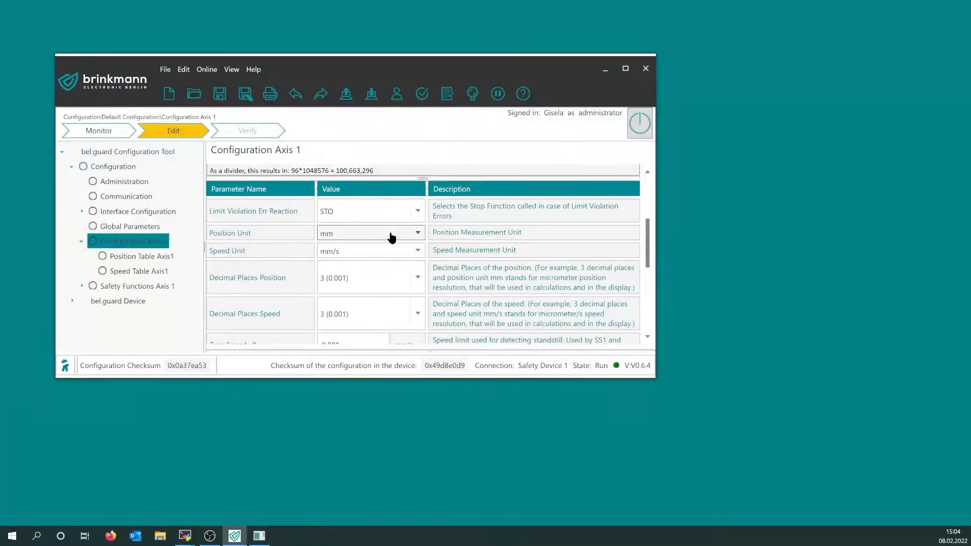
click(415, 233)
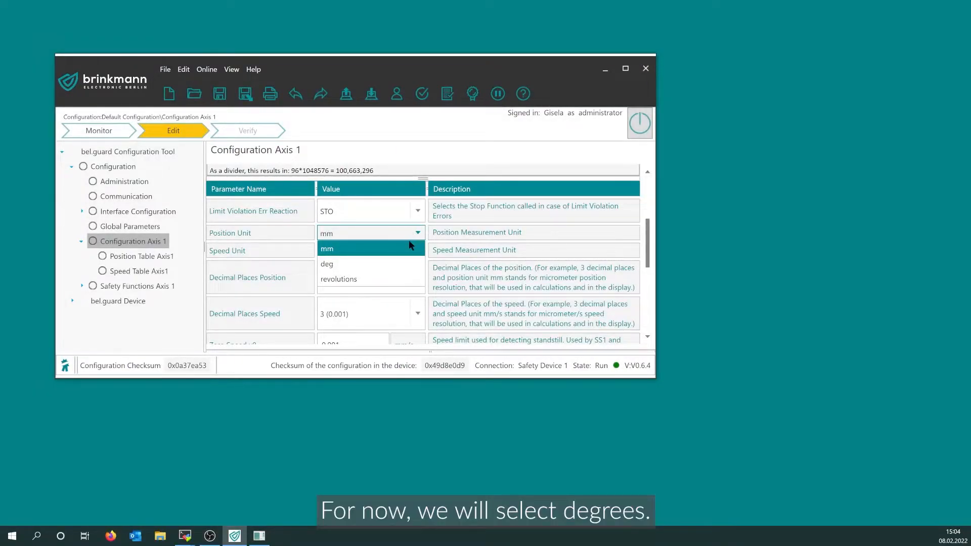
click(390, 263)
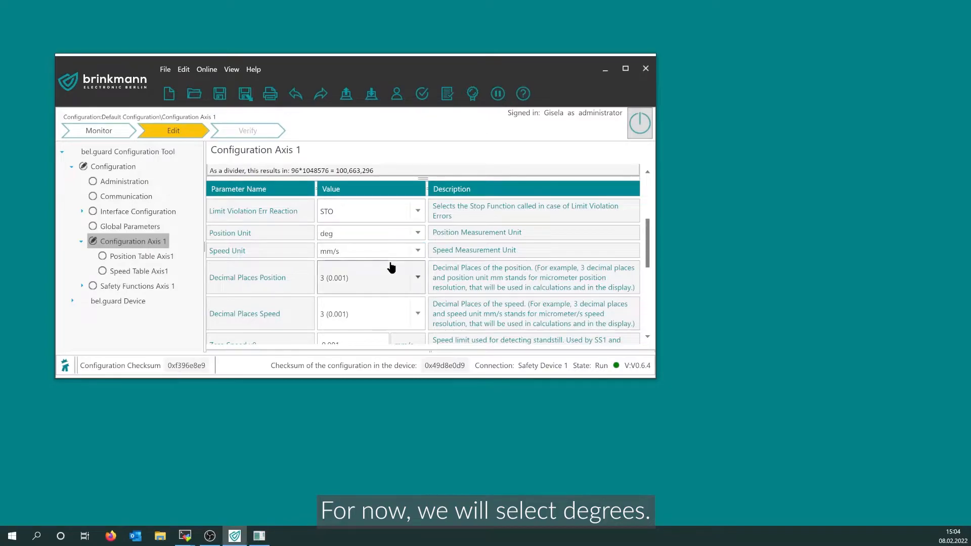
click(417, 253)
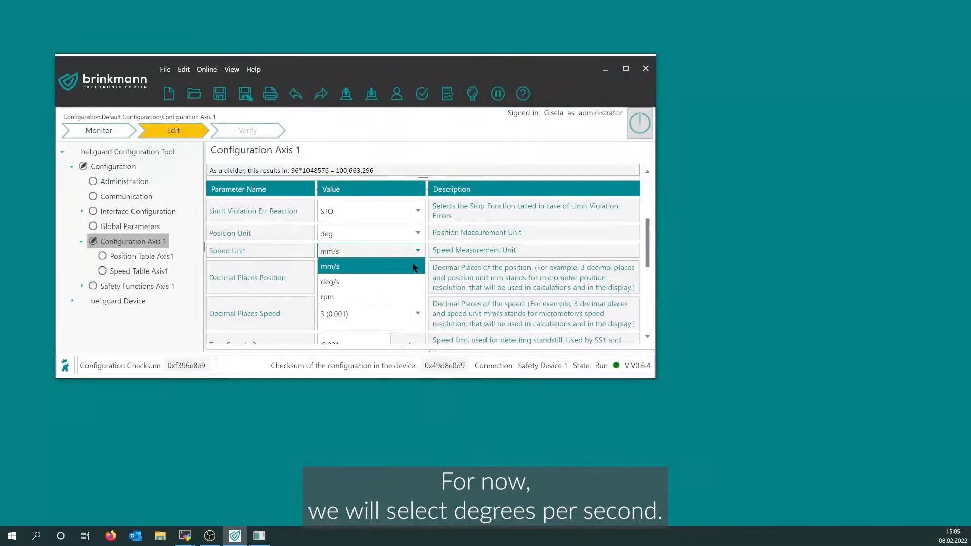
click(413, 282)
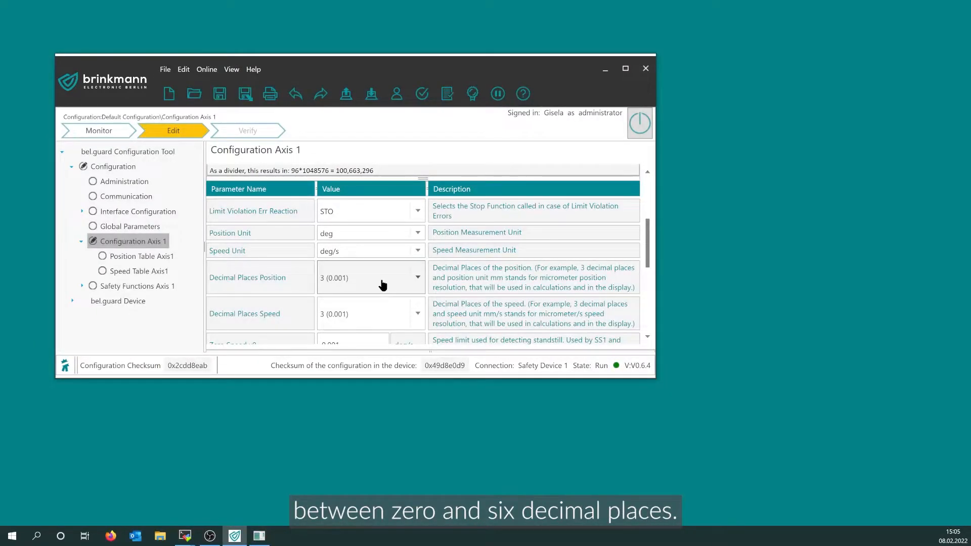
Keep the position at 3 (0.001) decimal places and set the speed's decimal places to 1 (0.1)
click(405, 281)
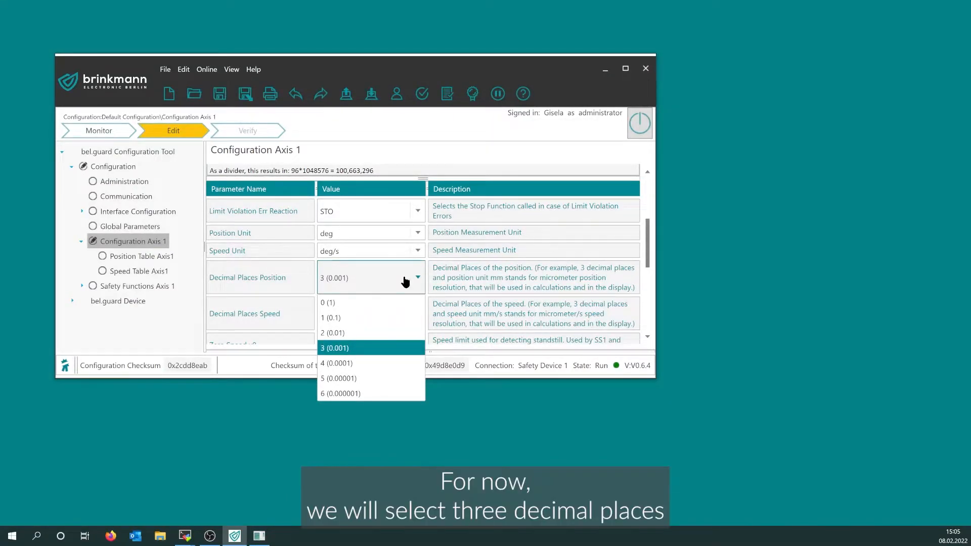
click(405, 281)
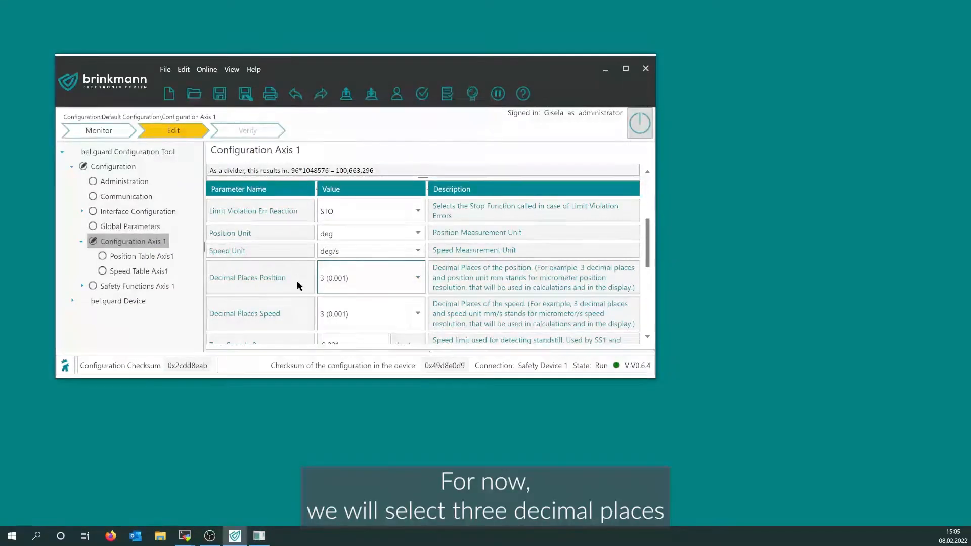
click(367, 311)
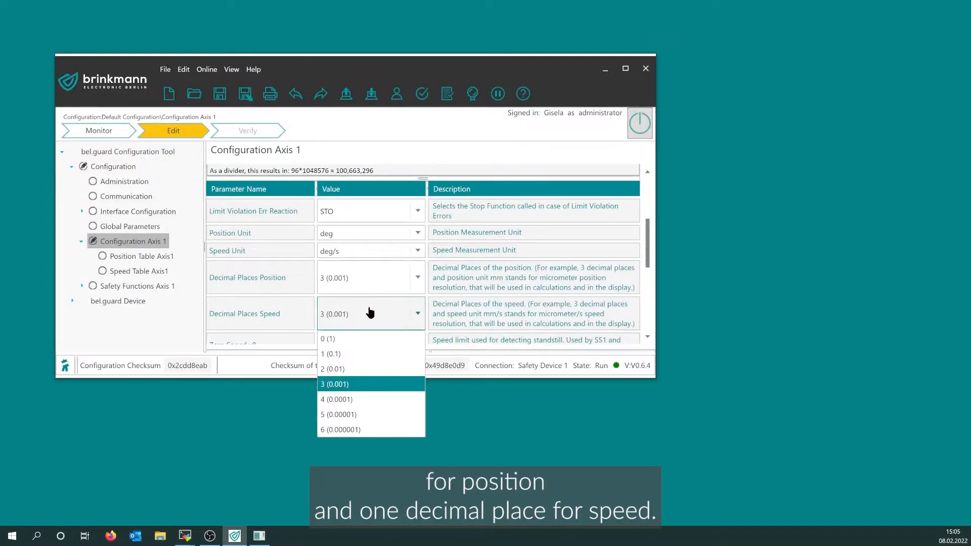
click(354, 354)
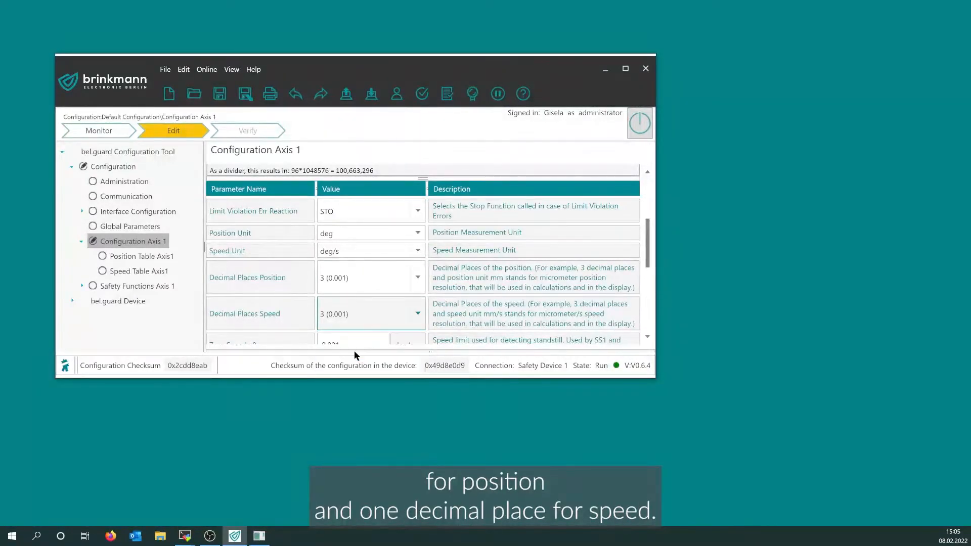
Set the Gear Ratio Multiplier of Axis 1 to 360 deg
scroll(364, 309, down, 3)
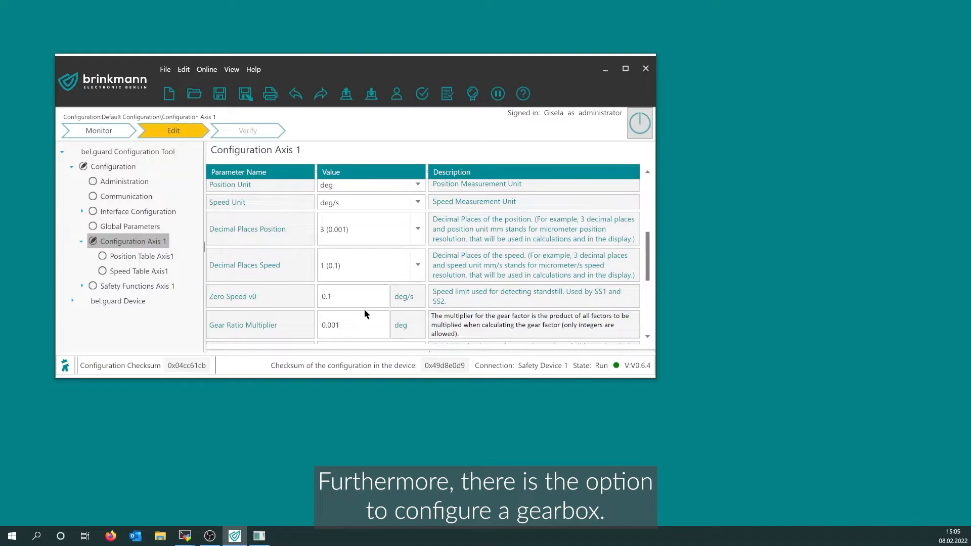
scroll(365, 310, down, 1)
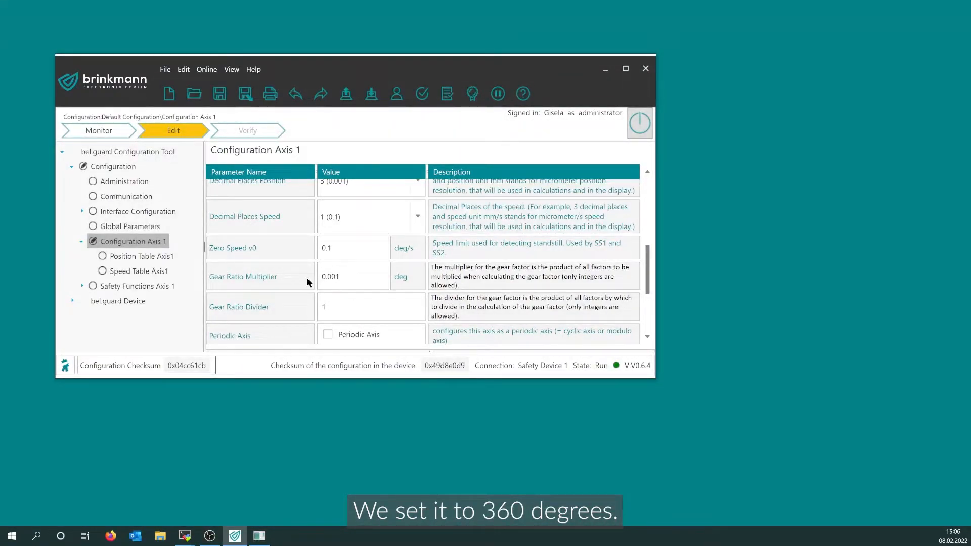
click(341, 277)
key(BackSpace)
key(BackSpace)
key(BackSpace)
key(BackSpace)
key(BackSpace)
text(3)
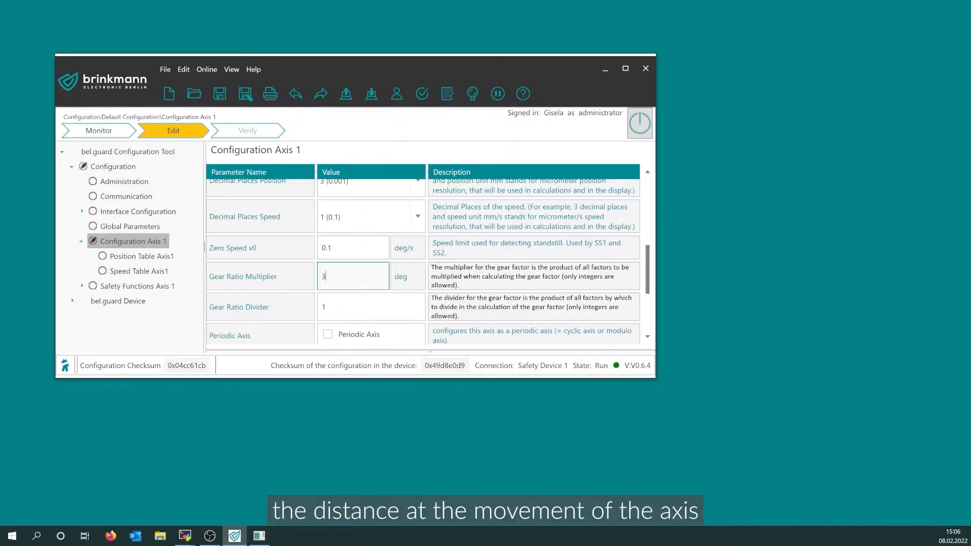
text(60)
key(Tab)
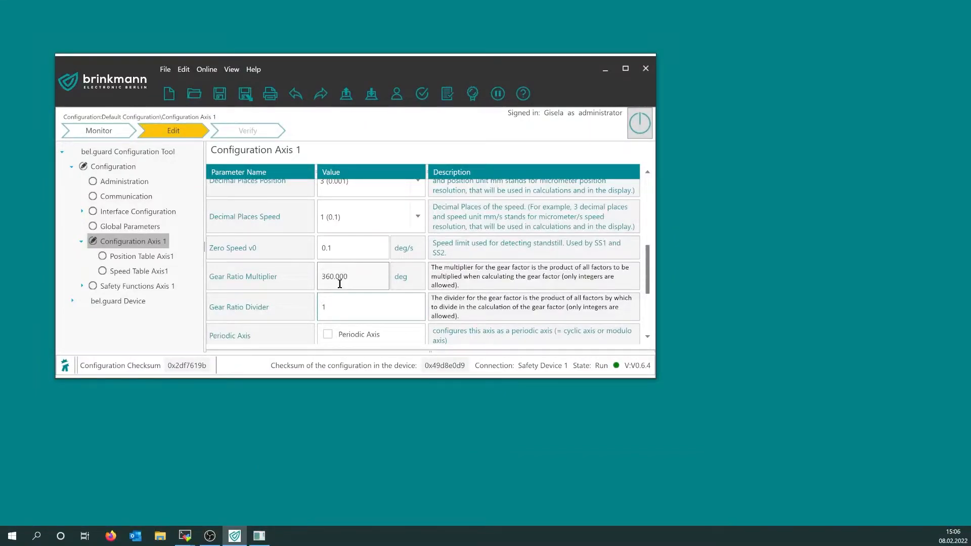
Set the Gear Ratio Divider of Axis 1 to 2048
click(339, 307)
text(20)
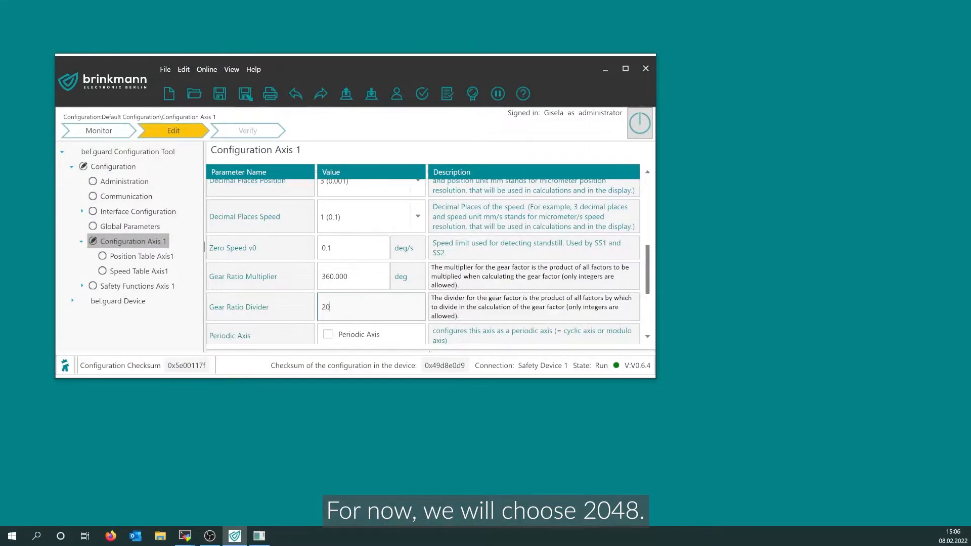
text(48)
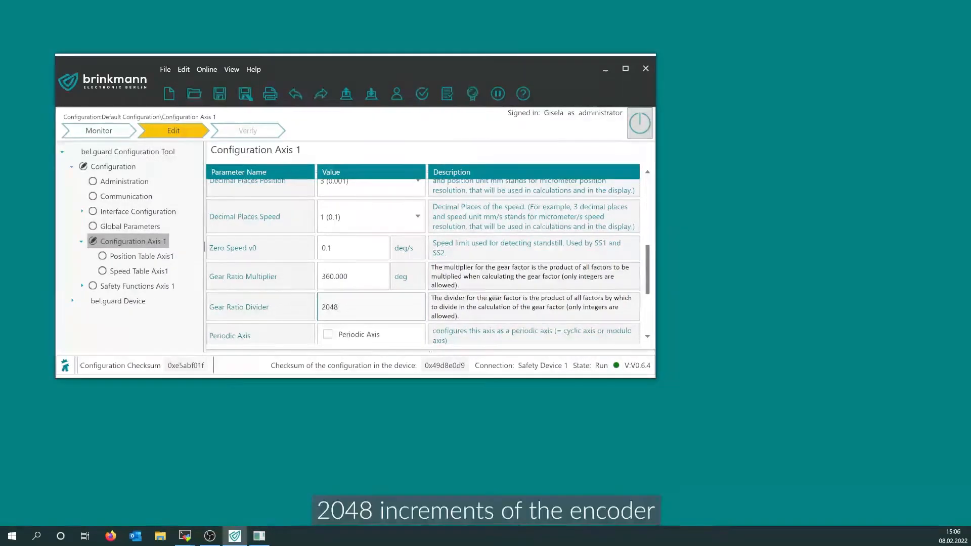
scroll(339, 306, down, 1)
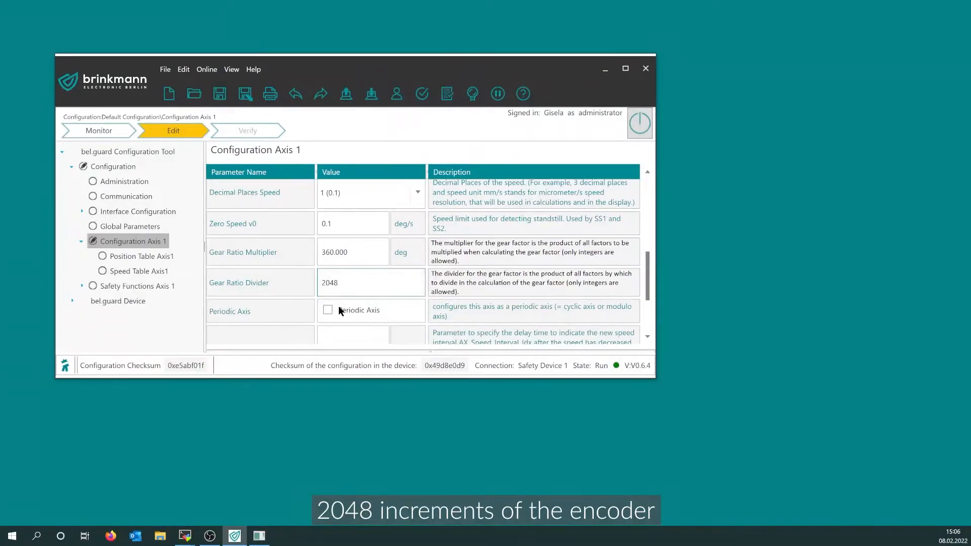
click(367, 282)
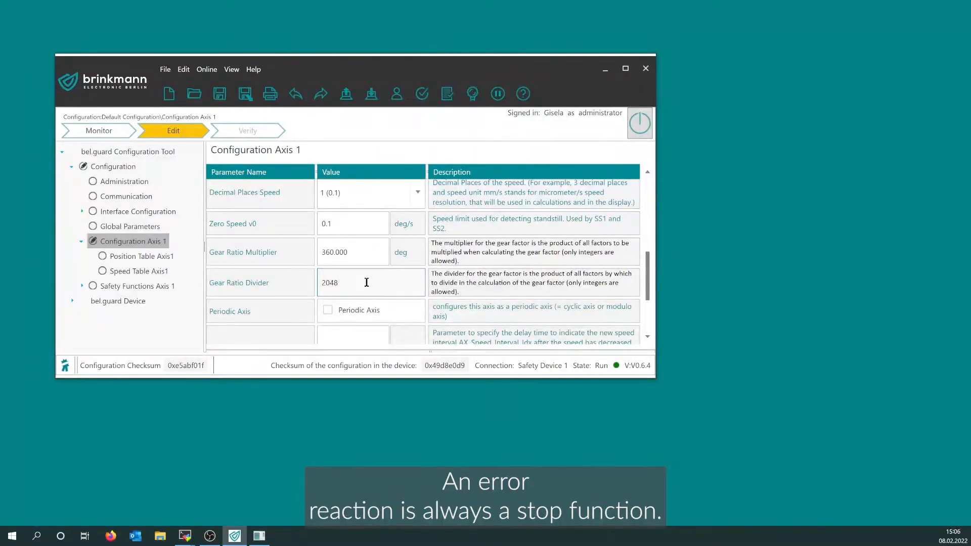
Review the stop functions offered for the Limit Violation Err Reaction of Axis 1, keeping STO
scroll(366, 282, up, 4)
scroll(367, 286, up, 1)
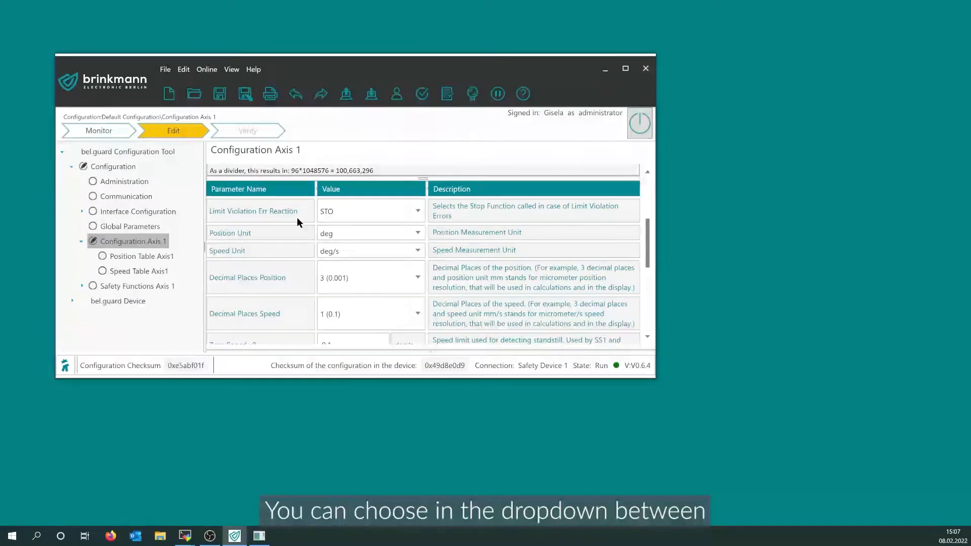
click(401, 216)
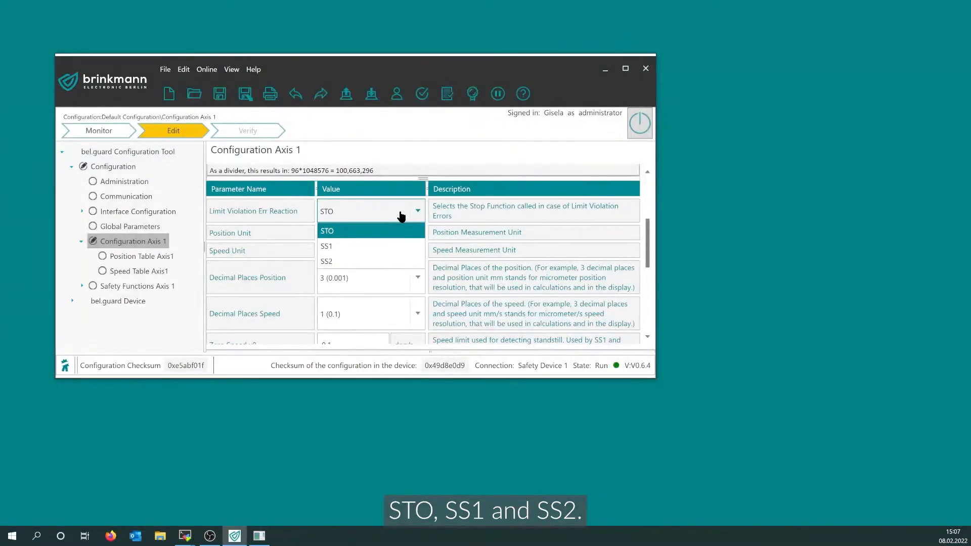
click(400, 217)
Configure Axis 1 as a periodic axis with a periodic lower limit of 0 deg and a period distance of 360 deg
scroll(393, 234, down, 5)
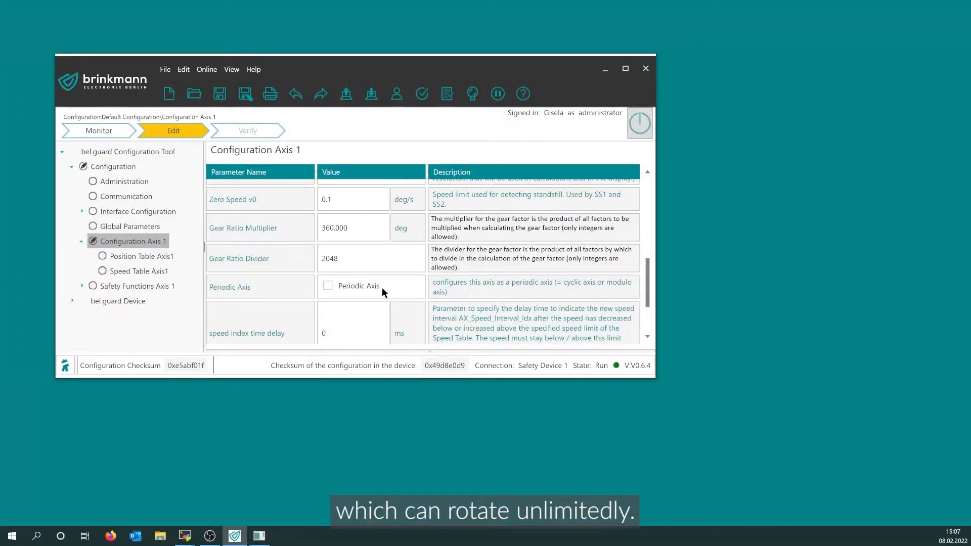
click(327, 287)
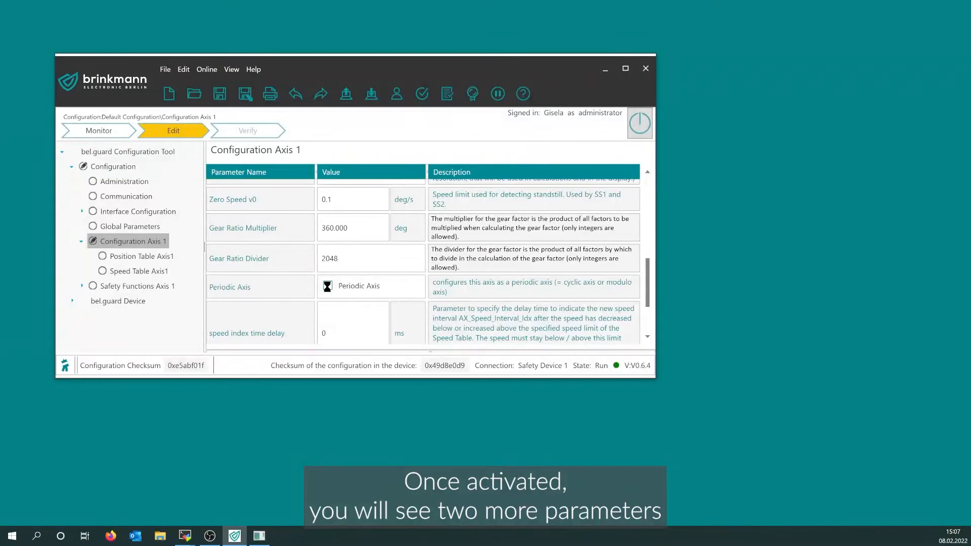
scroll(395, 286, down, 2)
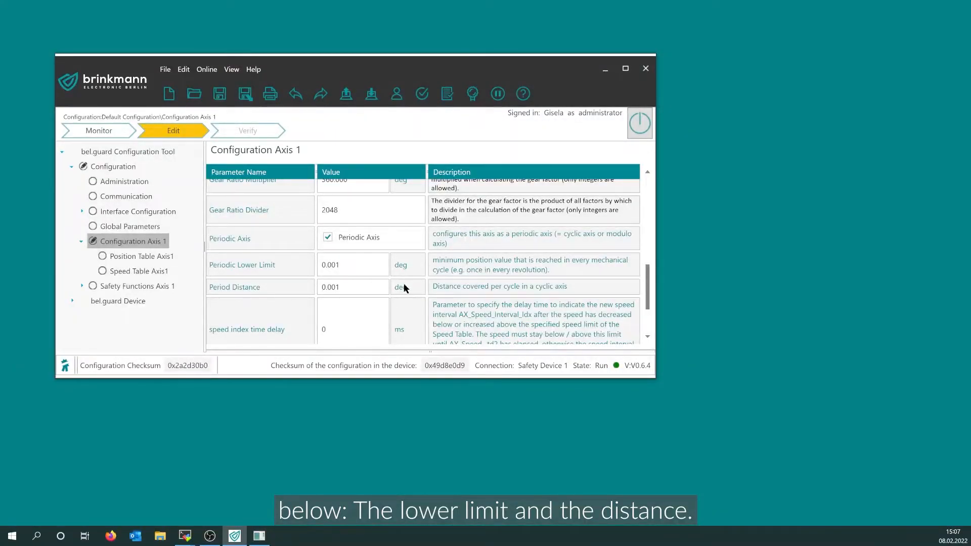
click(349, 268)
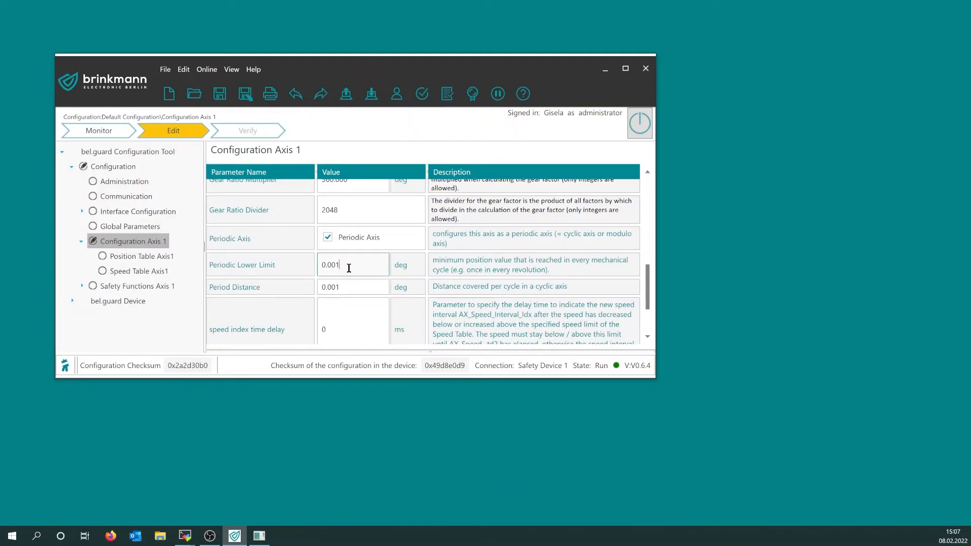
key(BackSpace)
key(BackSpace)
key(BackSpace)
key(BackSpace)
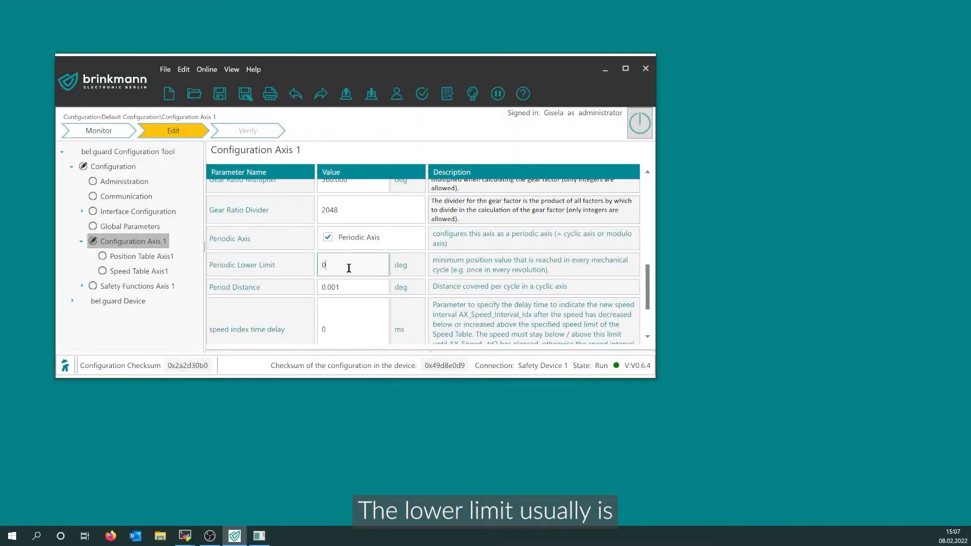
key(Tab)
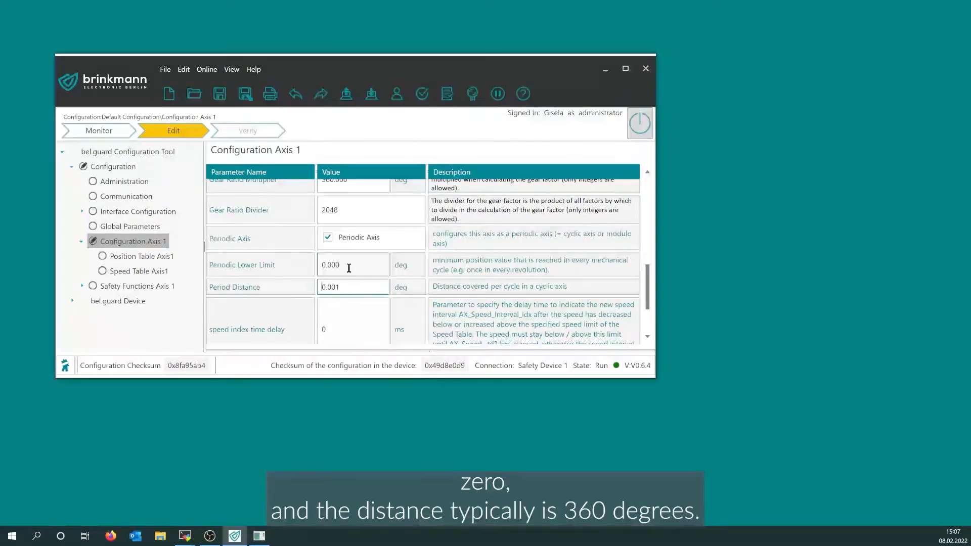
text(360)
key(Tab)
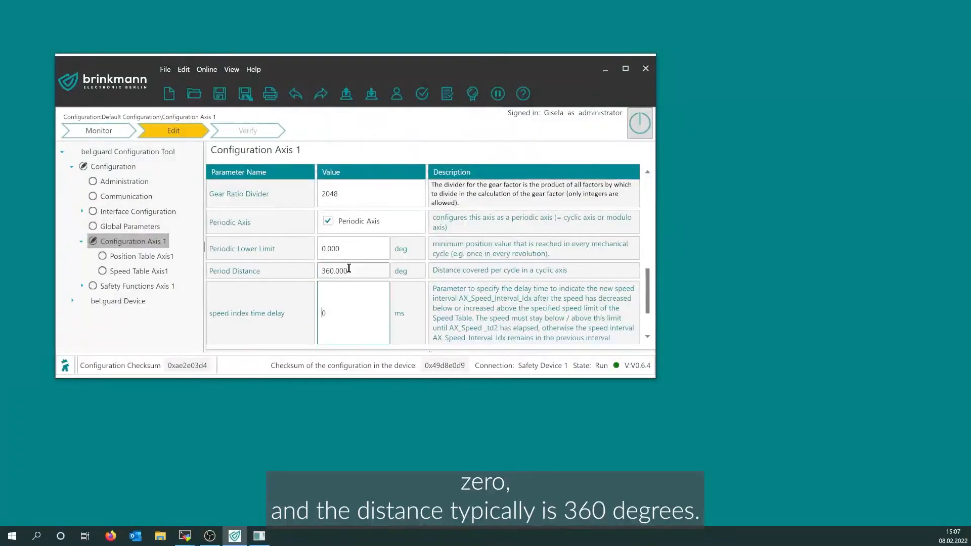